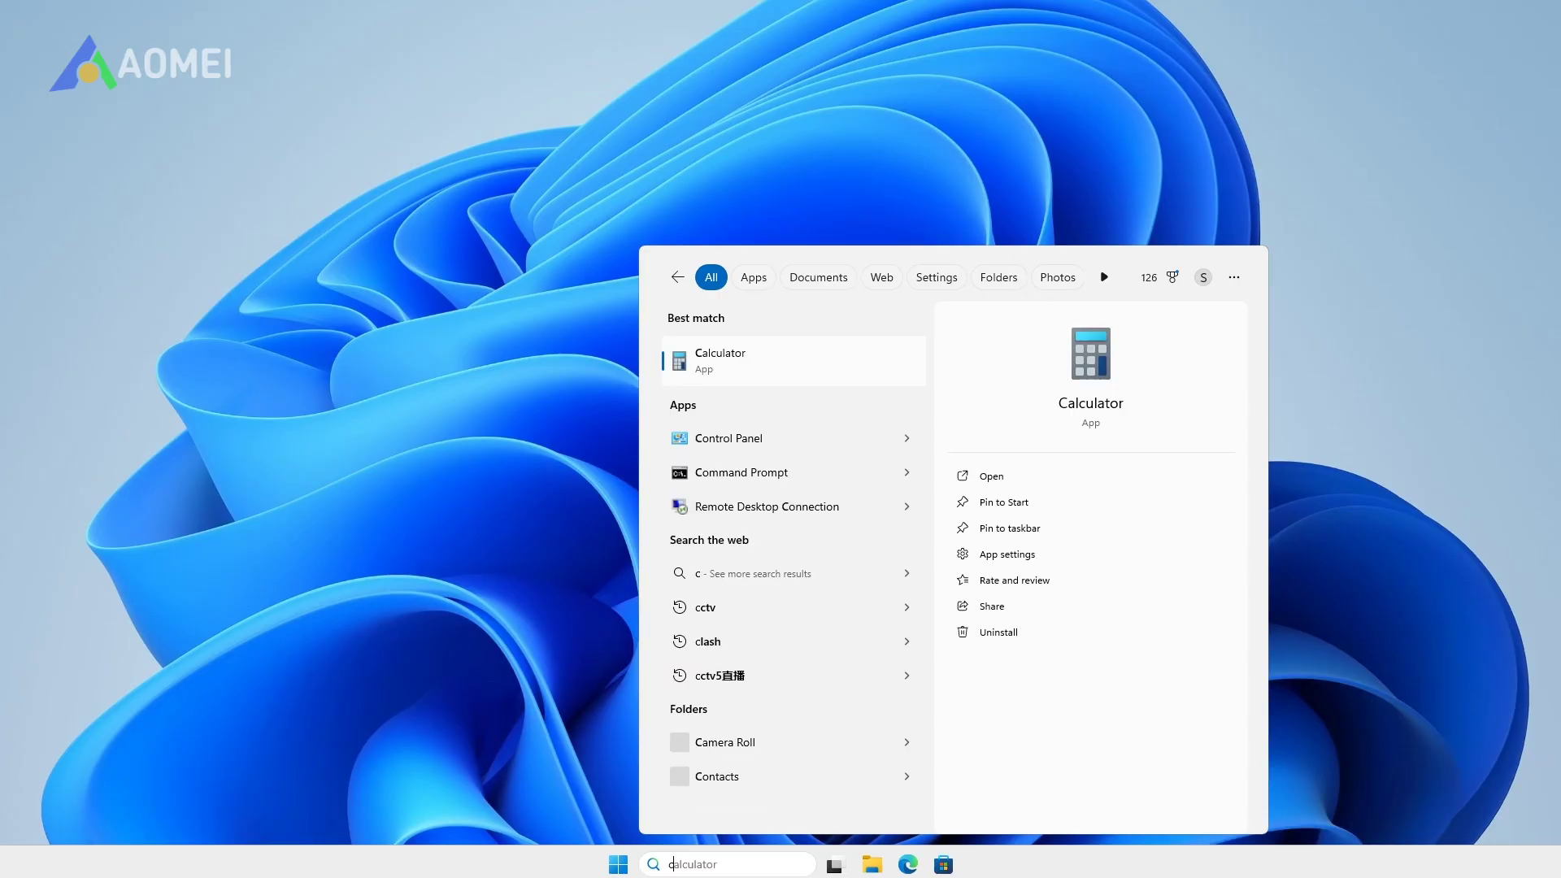
pyautogui.write('cmd')
# Start Command Prompt from Search, centre its window, and run diskpart
pyautogui.press('Return')
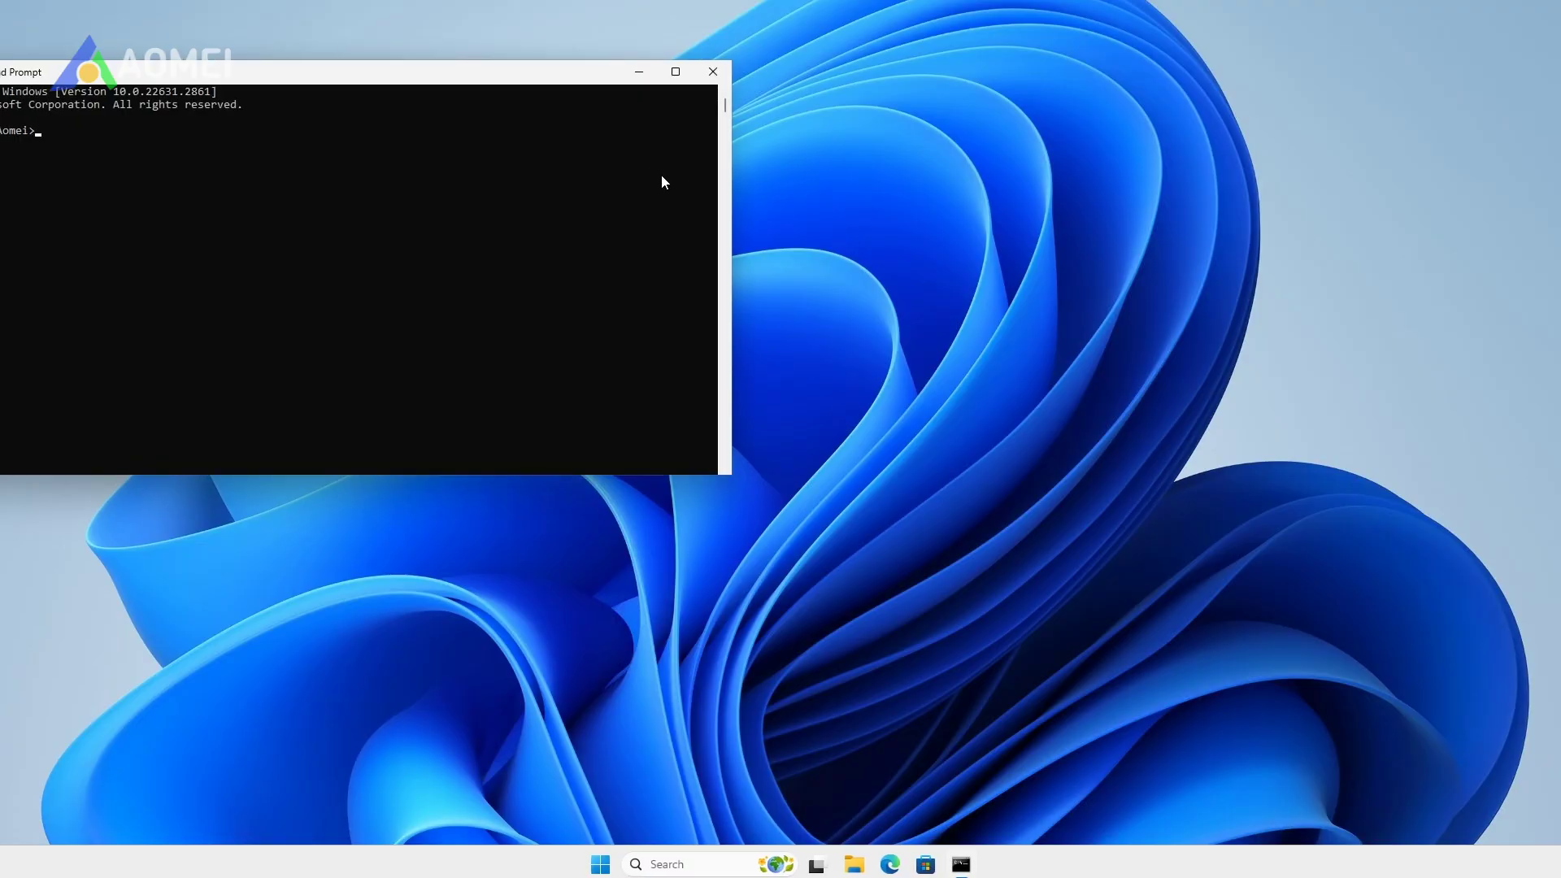
pyautogui.moveTo(528, 88); pyautogui.dragTo(1040, 115)
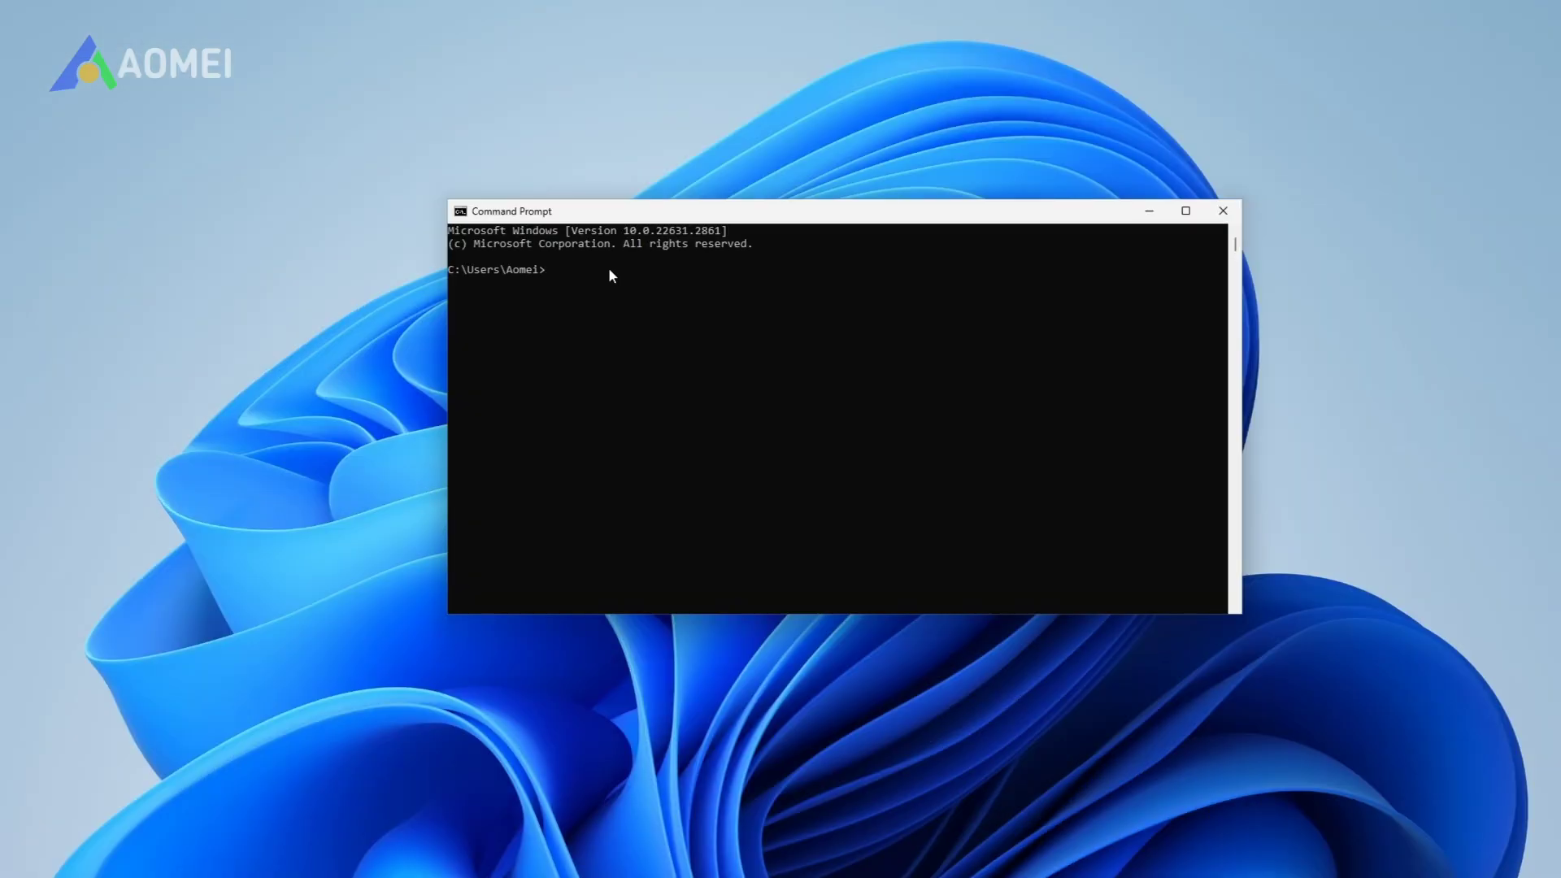
pyautogui.write('di')
pyautogui.write('t')
pyautogui.press('Return')
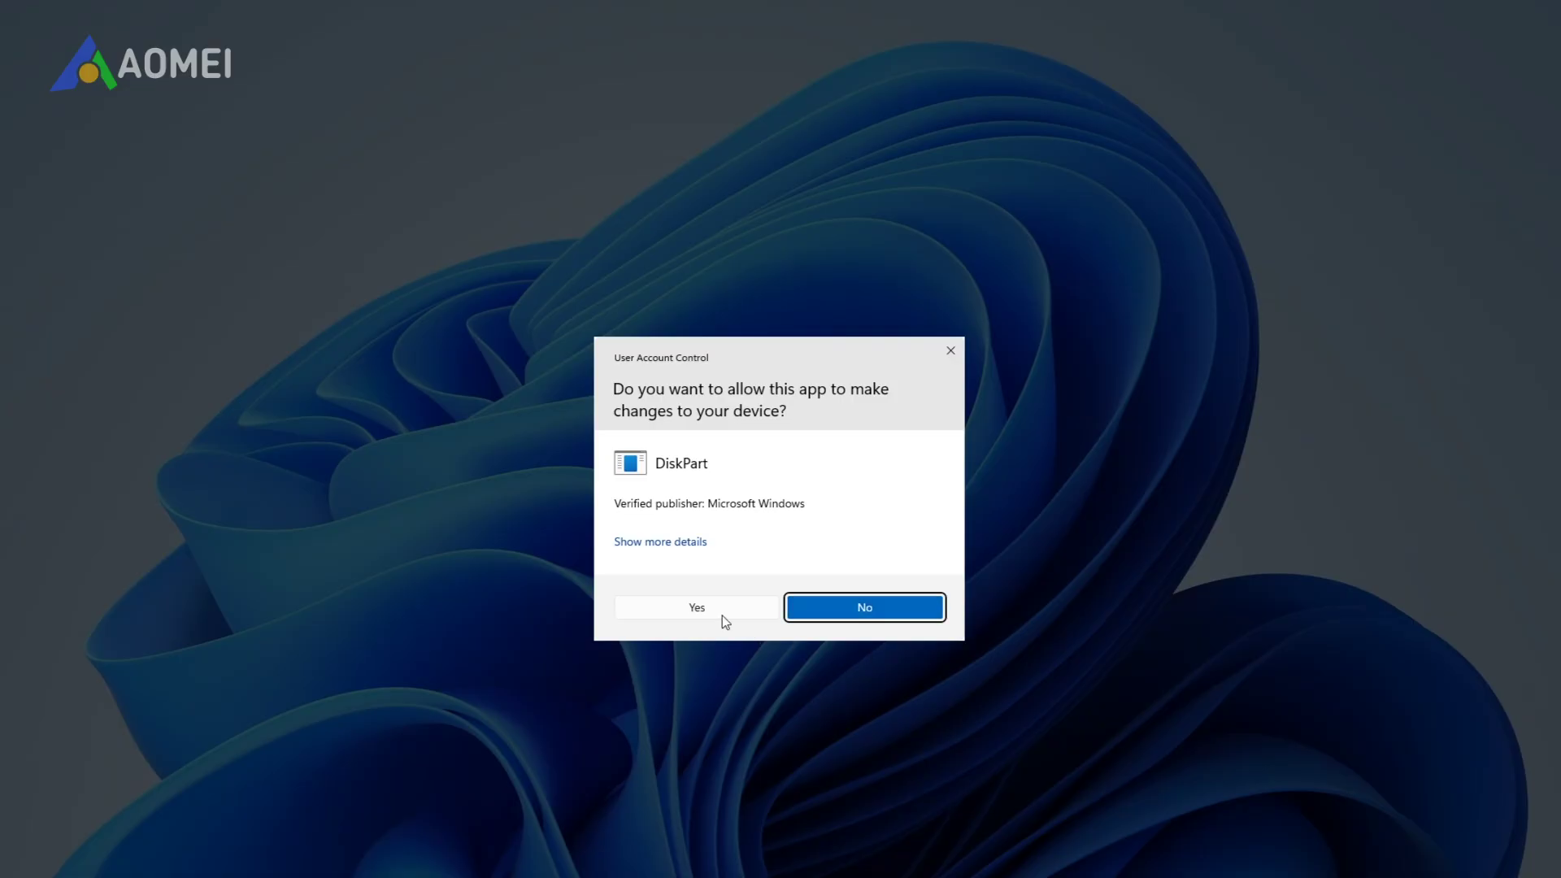
# Approve DiskPart's device-change prompt and centre the DiskPart console
pyautogui.click(723, 613)
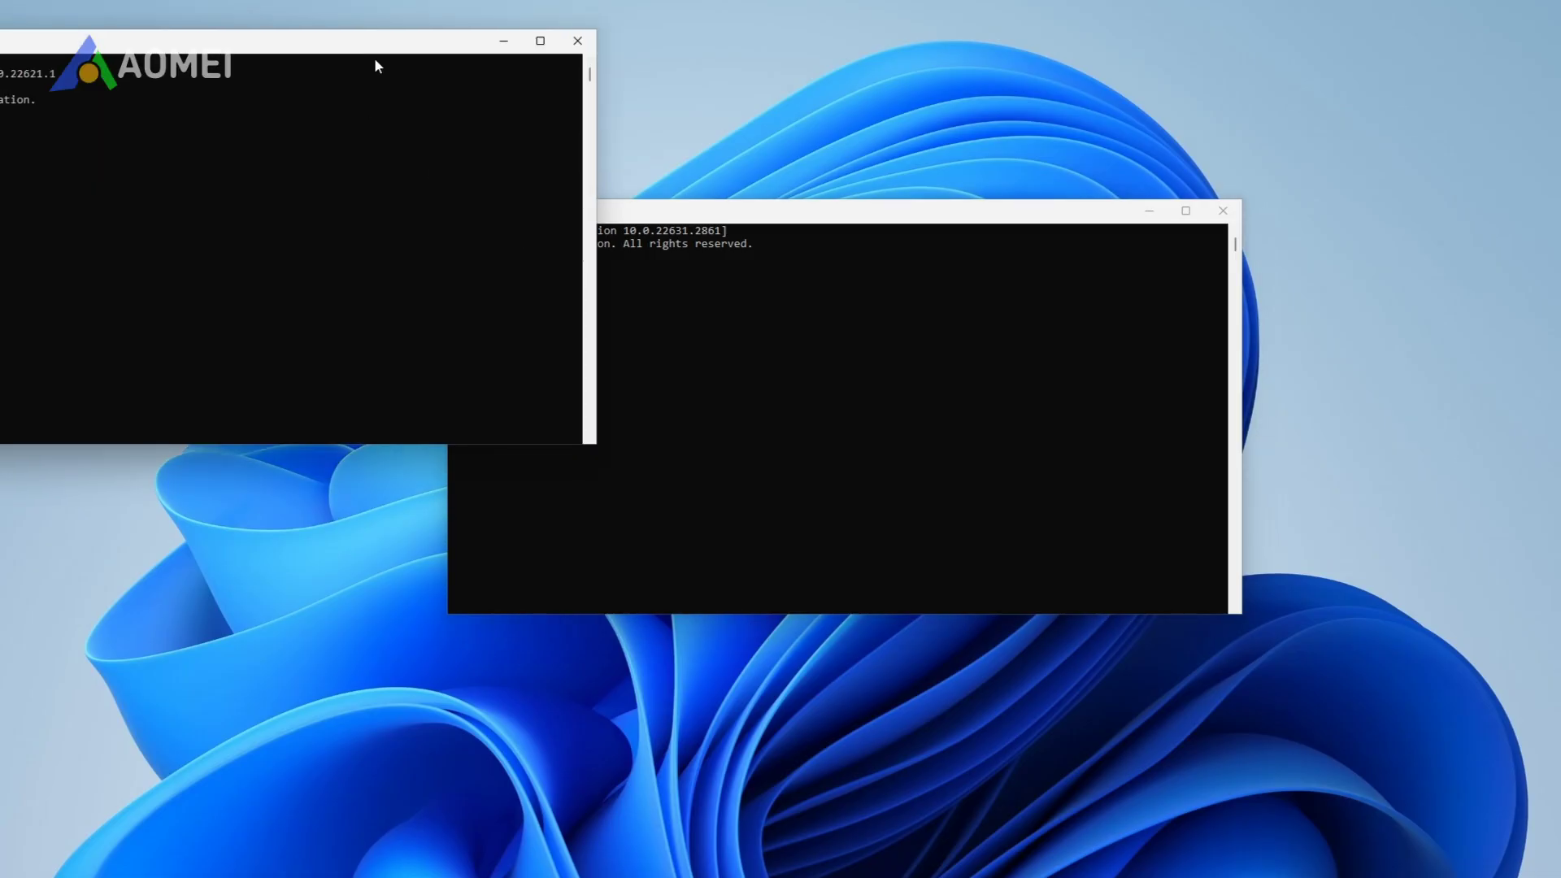
pyautogui.moveTo(338, 58); pyautogui.dragTo(986, 236)
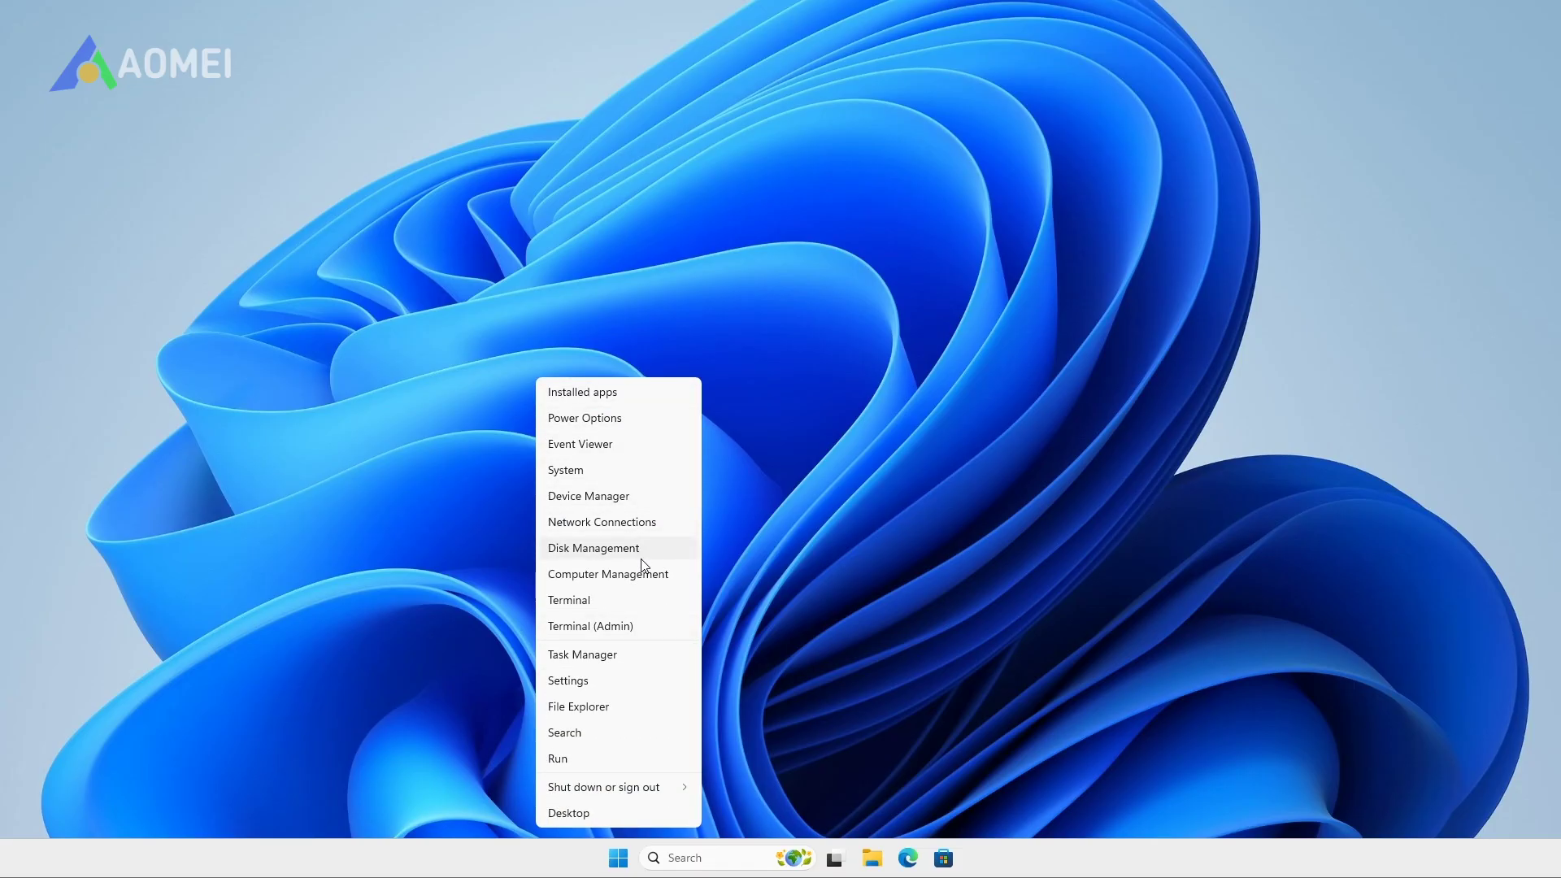
# Open Disk Management and bring up the Format dialog for volume F:
pyautogui.click(640, 548)
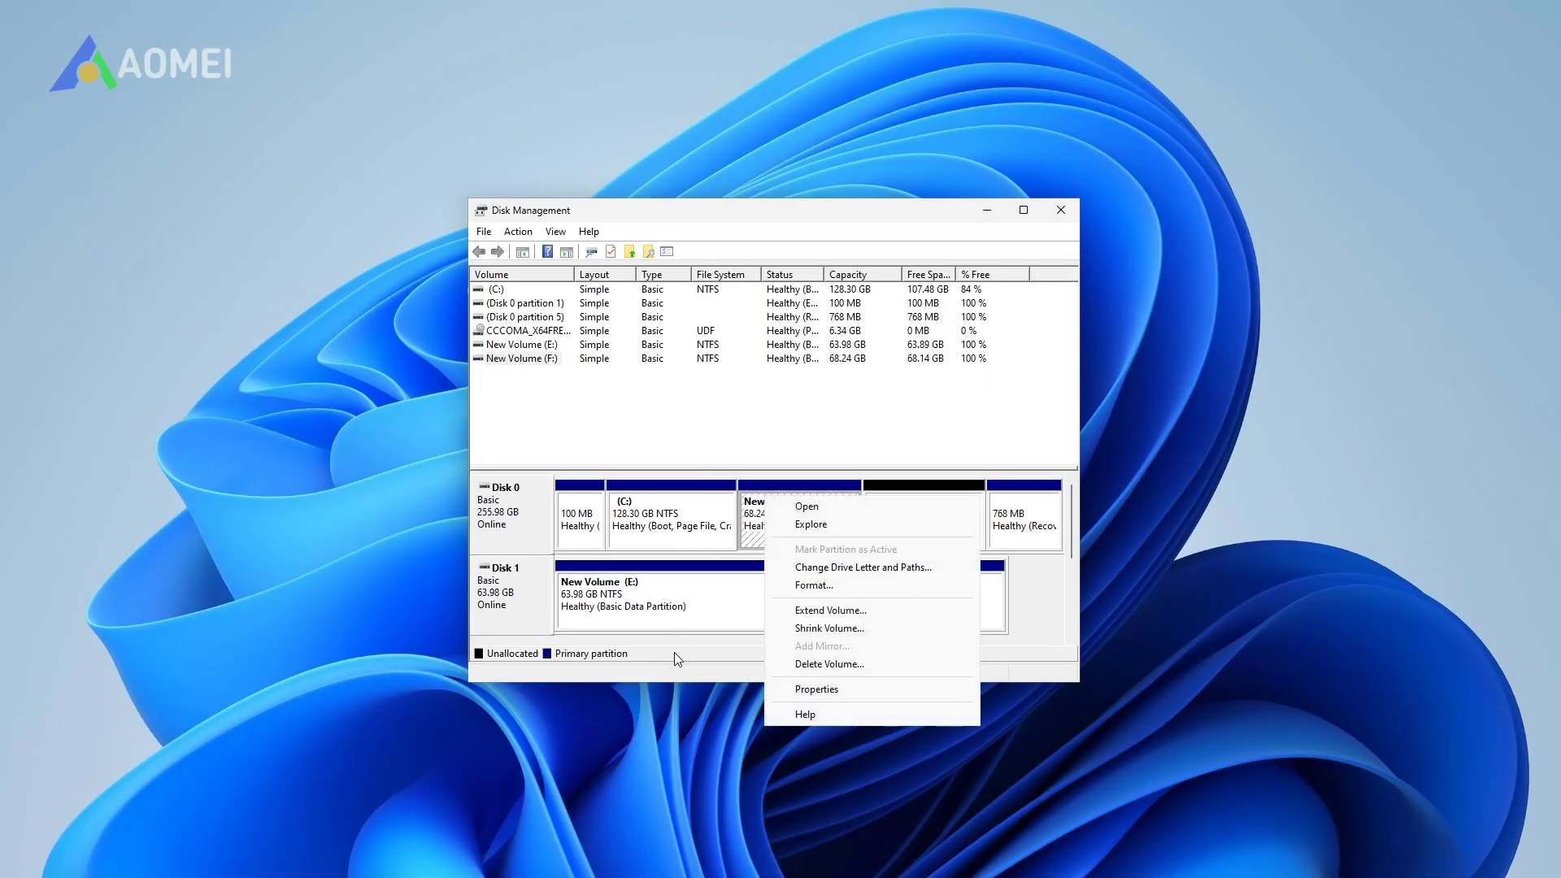
pyautogui.click(876, 591)
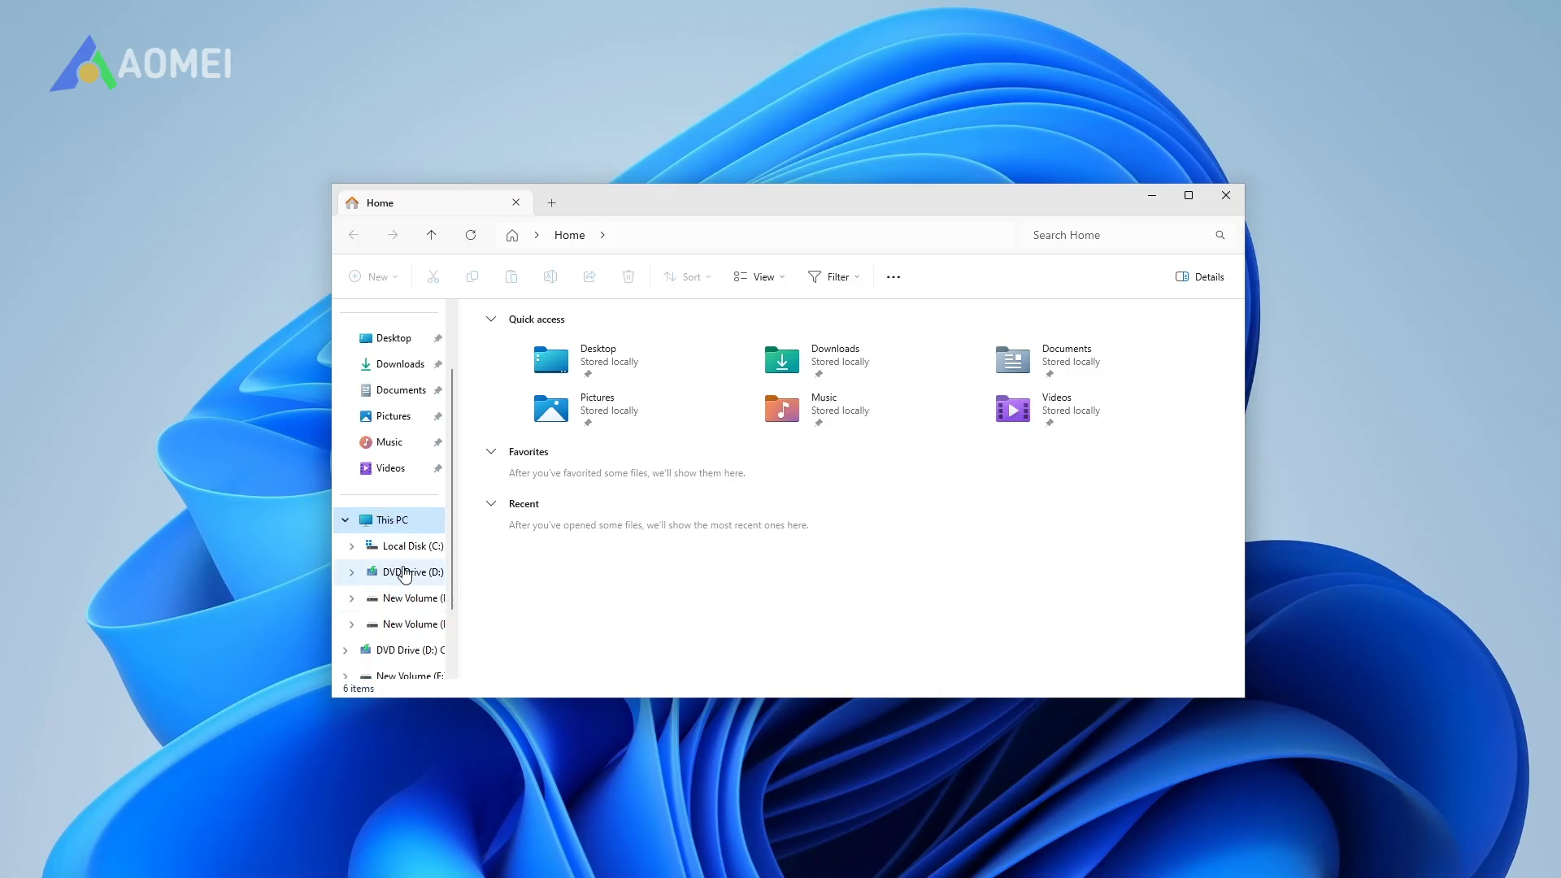
# Under This PC, bring up the Format dialog for New Volume (F:) and move it into view
pyautogui.click(366, 522)
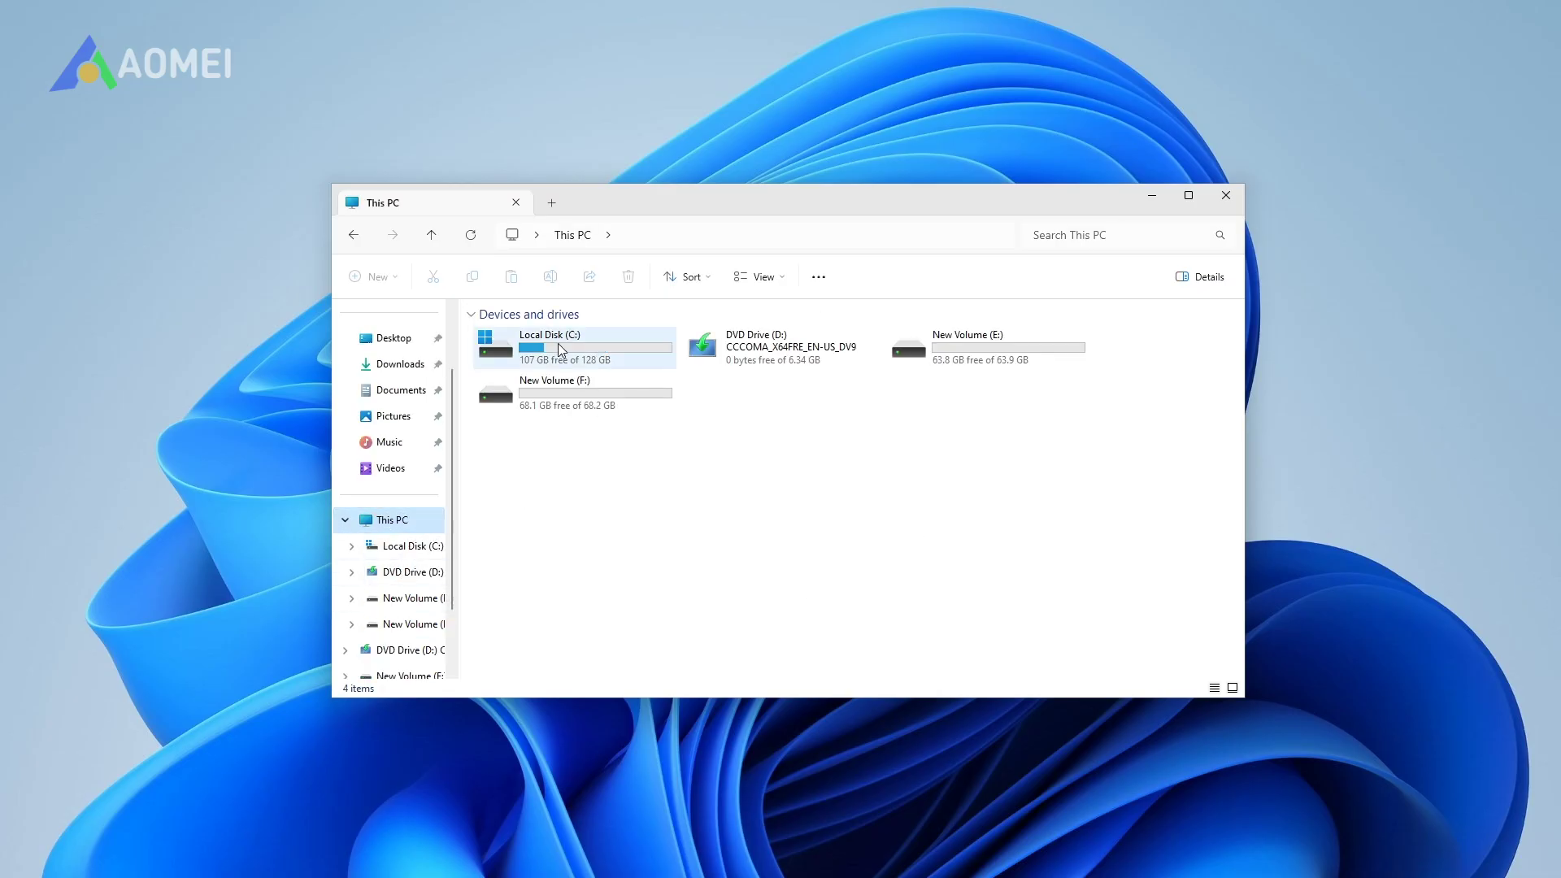
pyautogui.click(618, 388)
pyautogui.rightClick(618, 388)
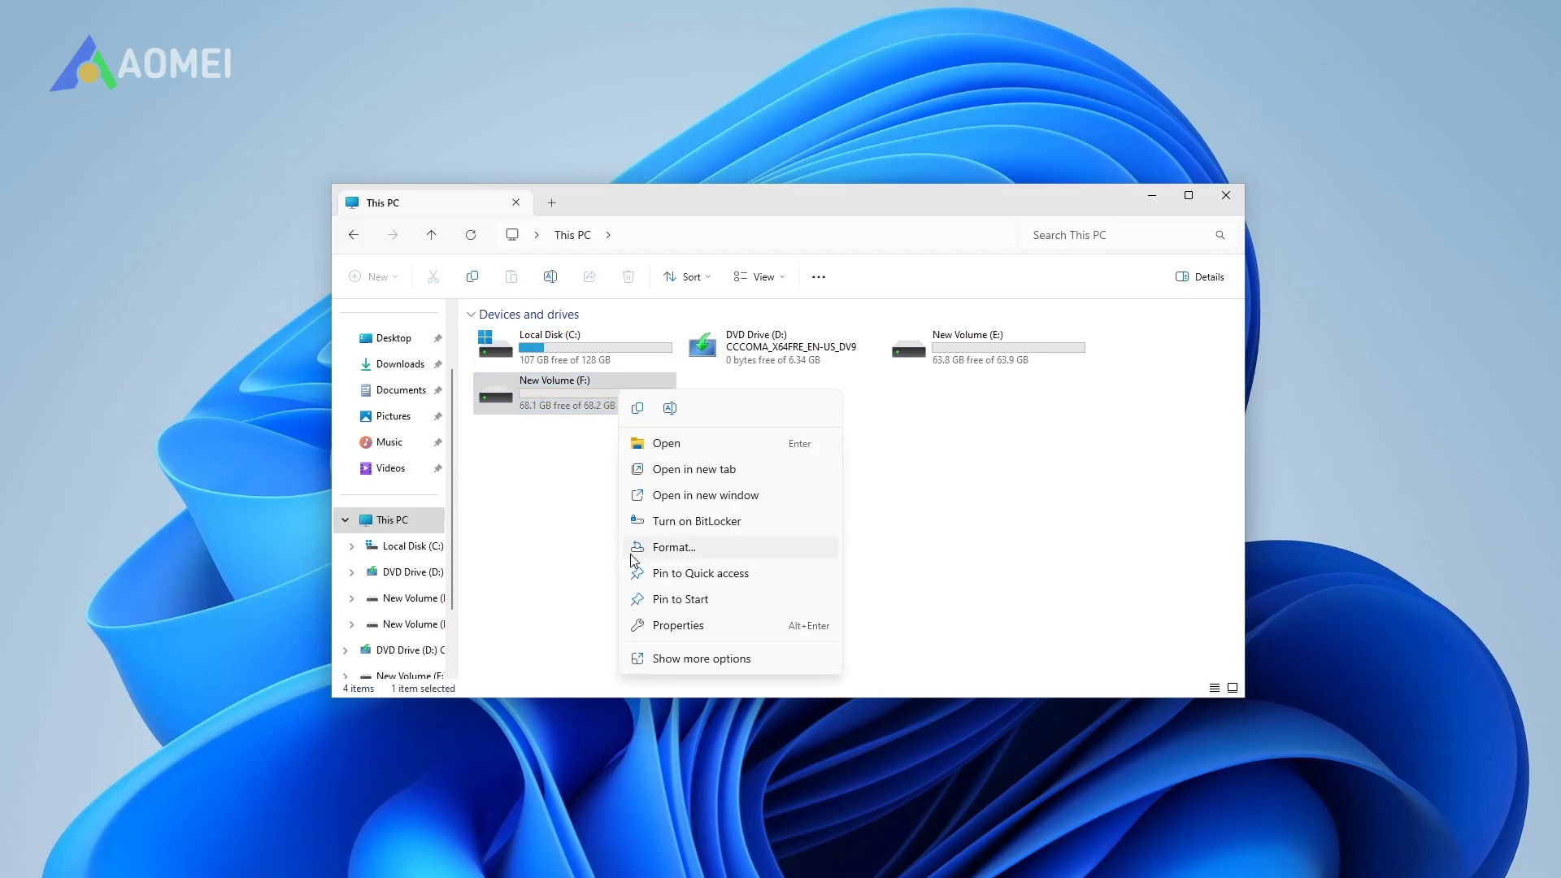
pyautogui.click(664, 557)
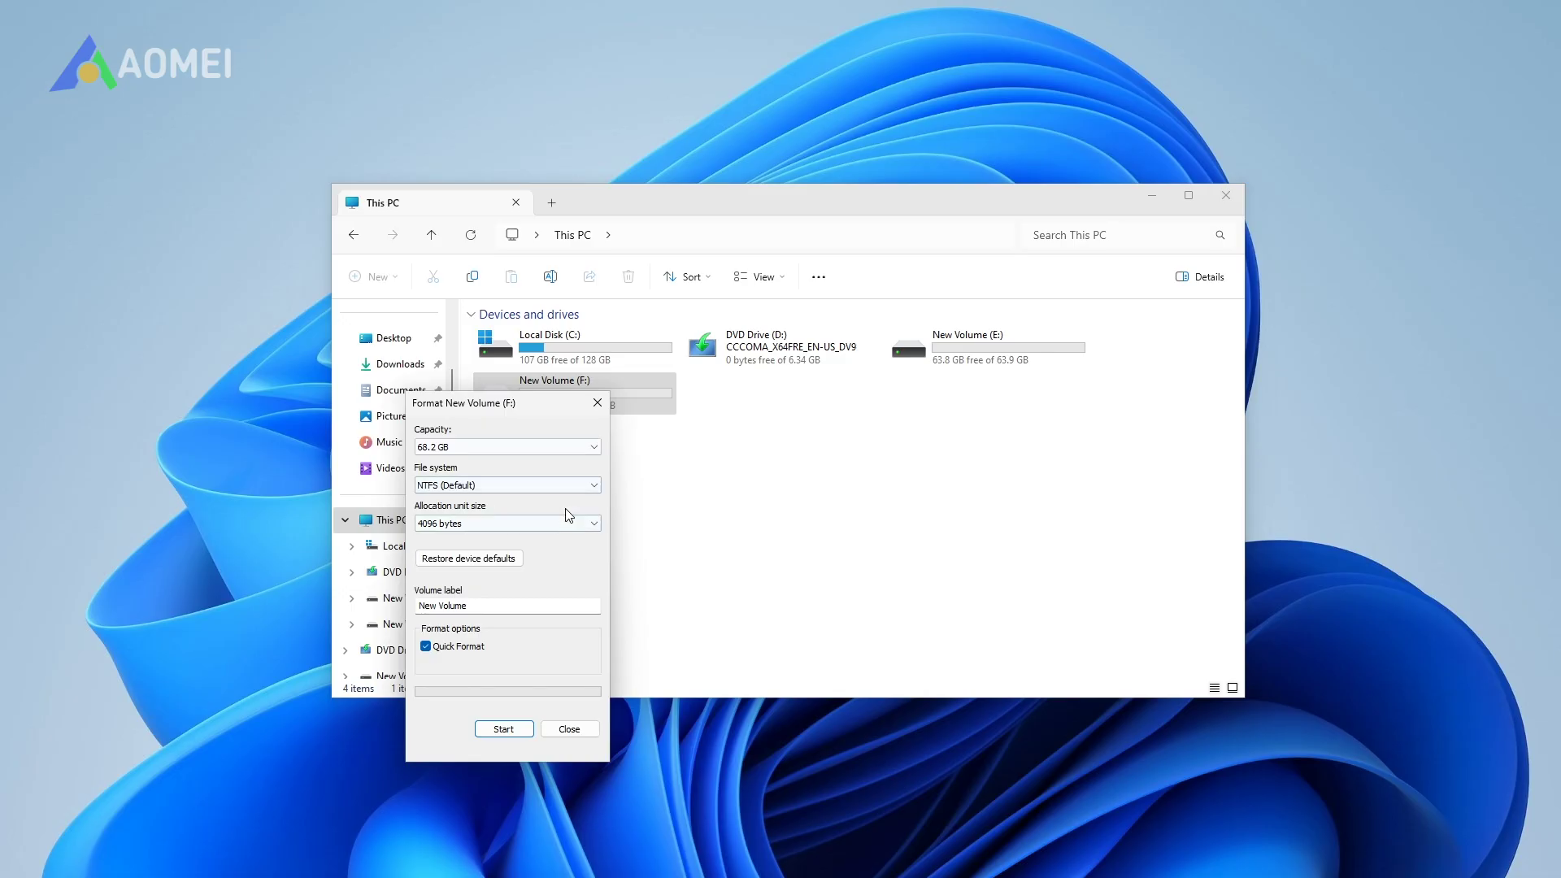
pyautogui.moveTo(546, 412); pyautogui.dragTo(833, 309)
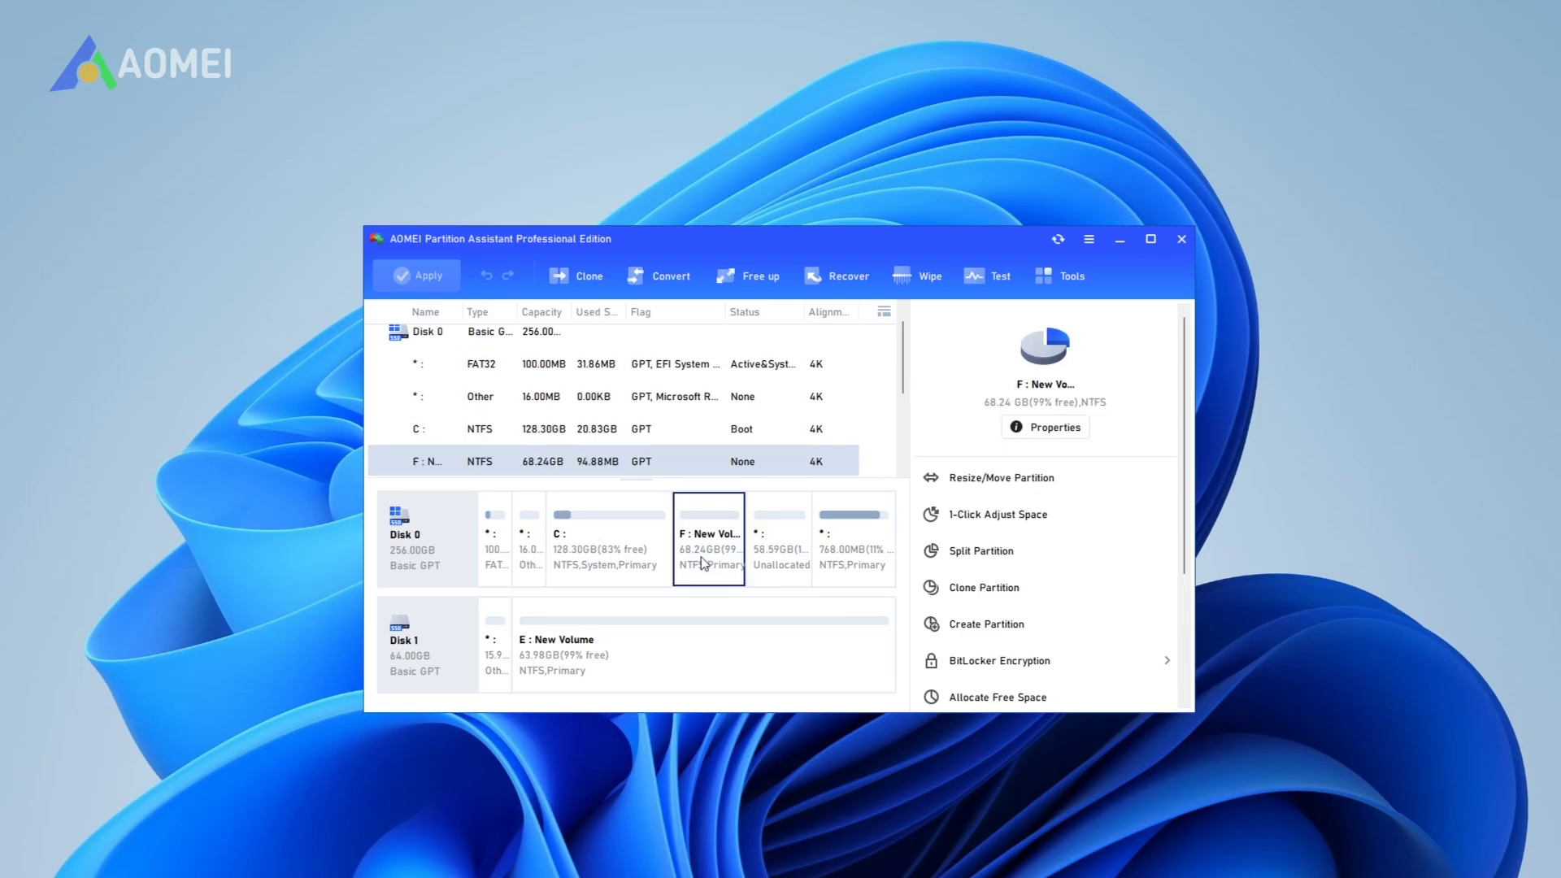
# Bring up the Format Partition dialog for the F: partition
pyautogui.rightClick(704, 563)
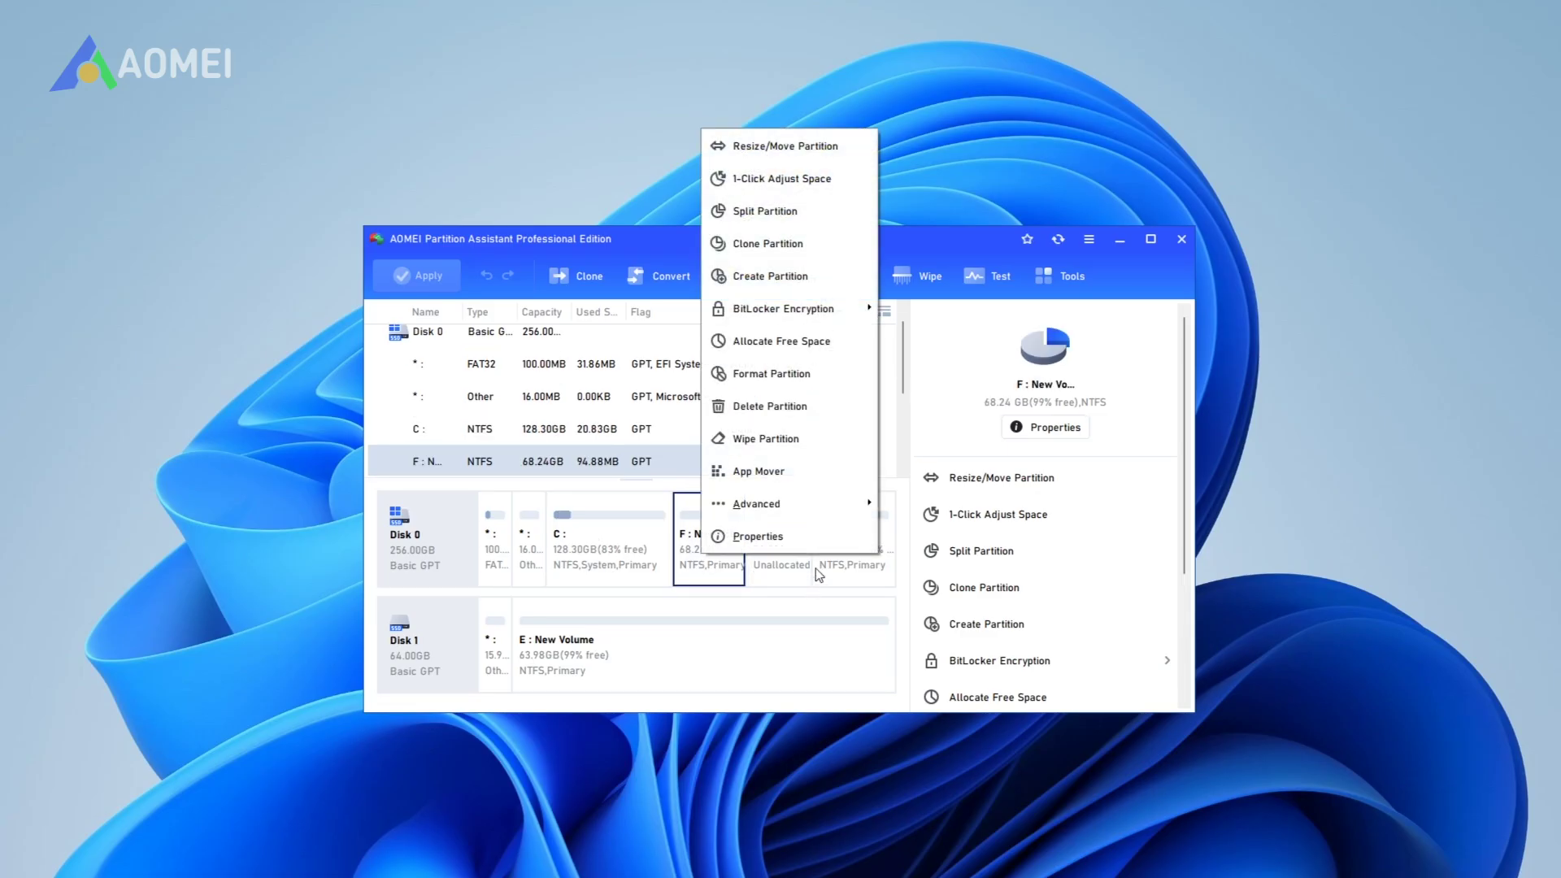
pyautogui.click(842, 378)
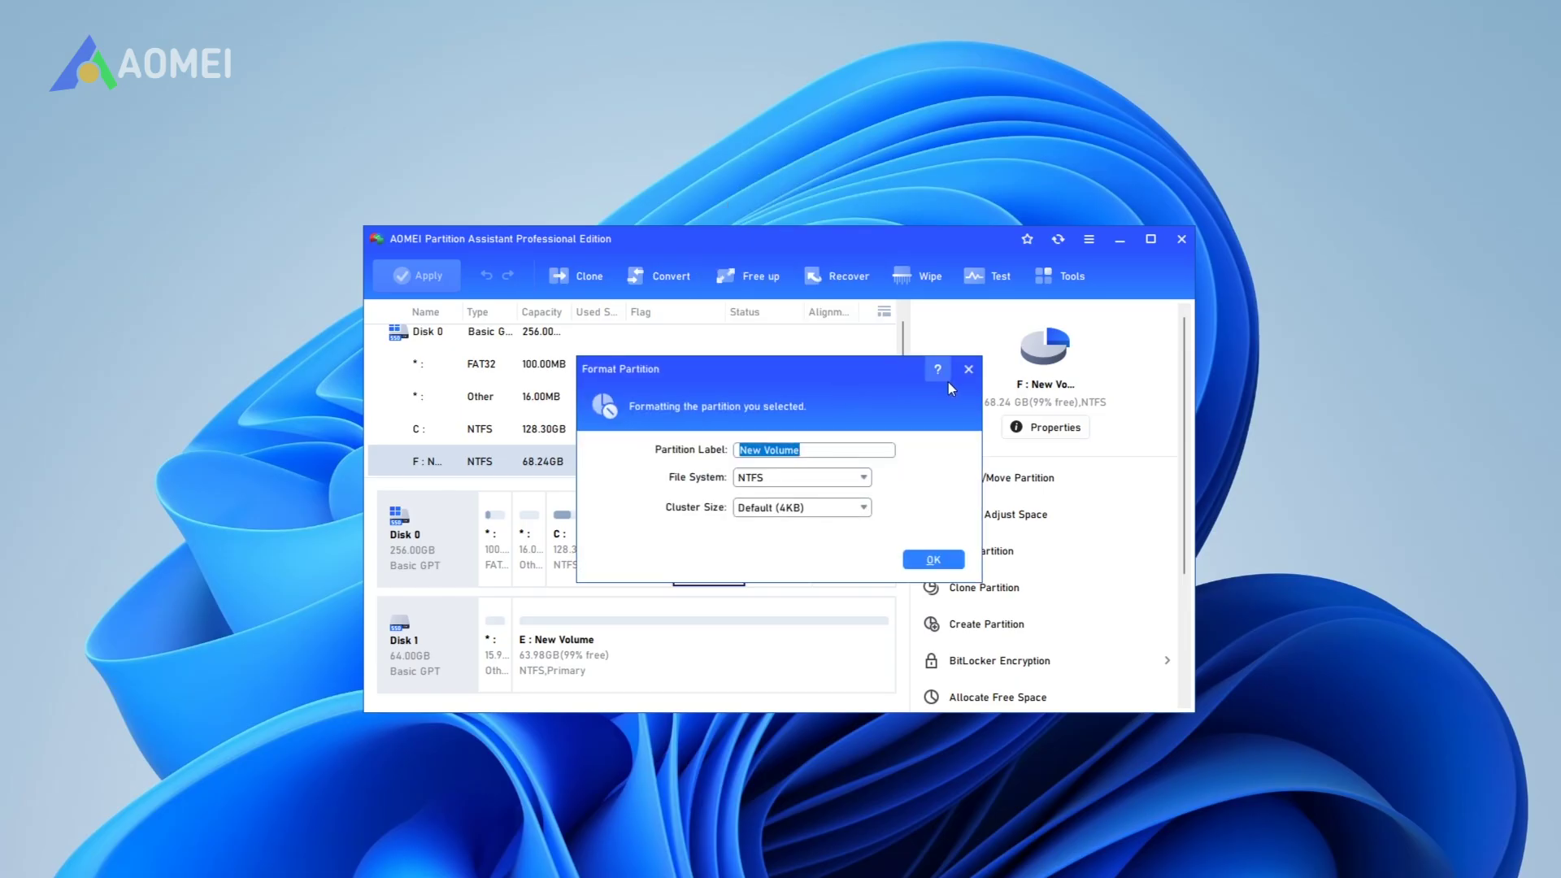